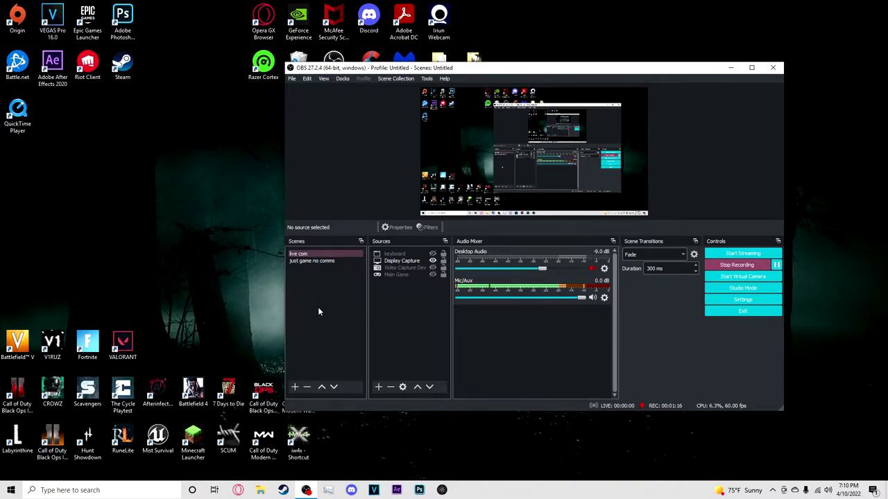
Step: Start adding a new scene from the Scenes list, then cancel it
right_click(320, 311)
click(323, 315)
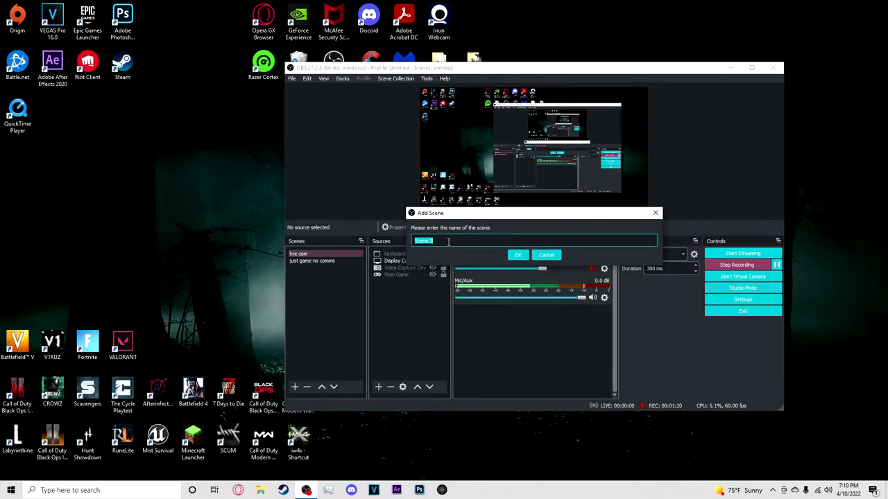
click(539, 256)
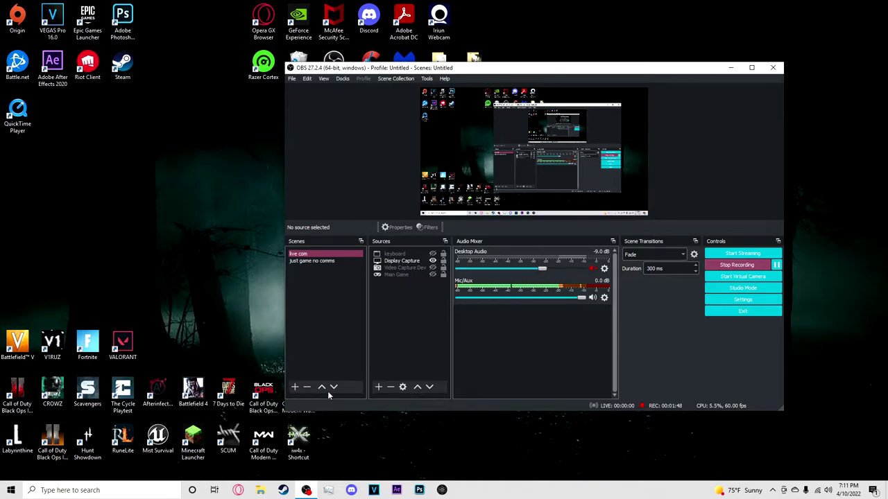
Step: Bring up the source options, then select the Main Game, Video Capture Device and Display Capture sources in turn
click(400, 296)
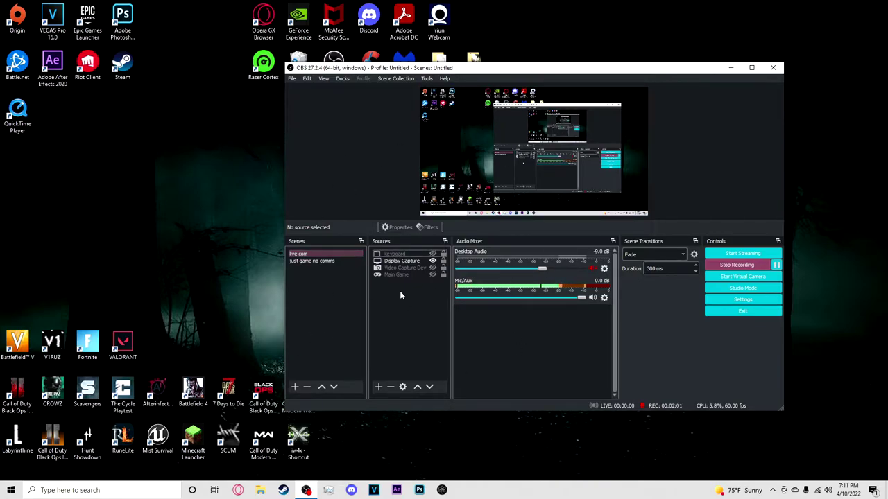
right_click(400, 296)
mouse_move(410, 303)
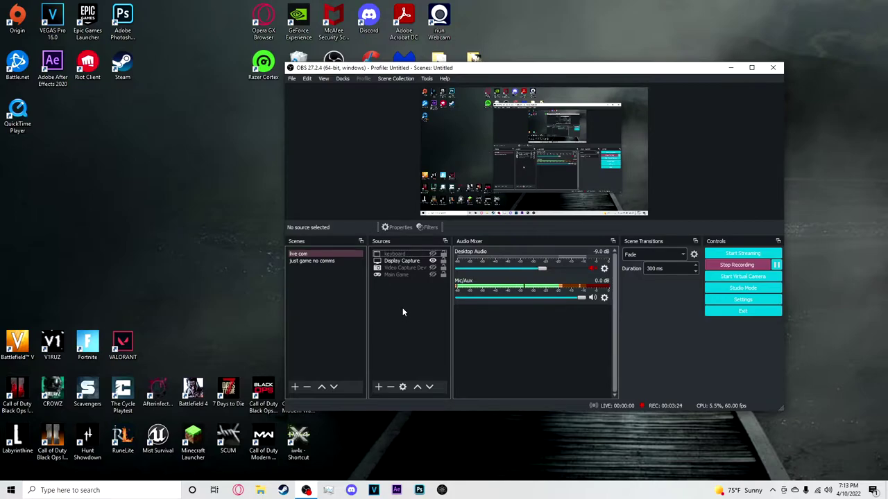
click(412, 275)
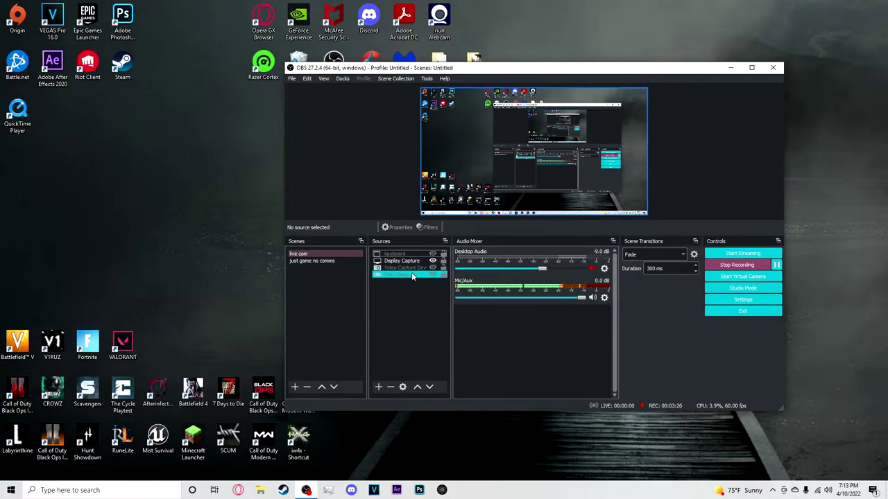
click(415, 268)
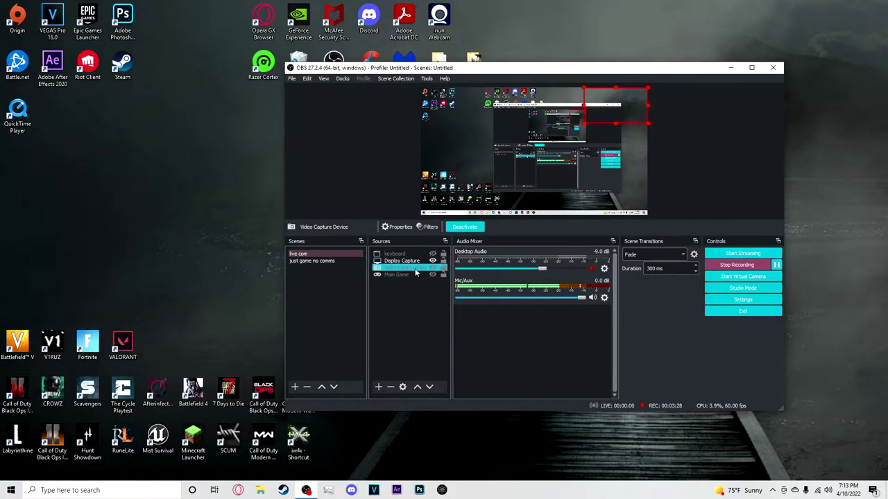
click(414, 262)
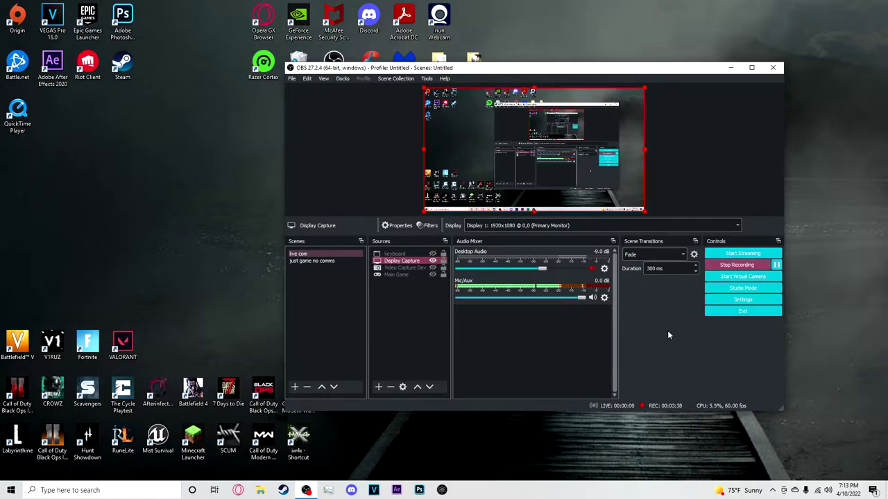
Step: Show the Settings Output page, check Recording, and return to Streaming with the Quality preset kept
click(736, 300)
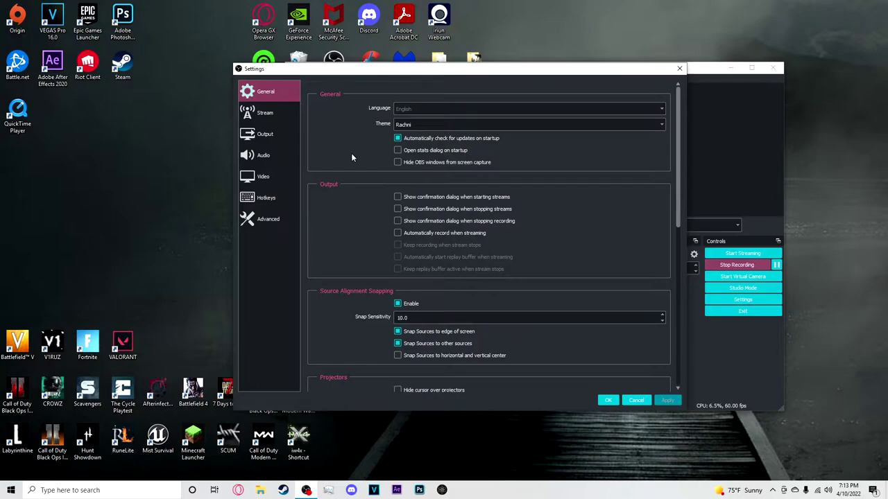
click(280, 136)
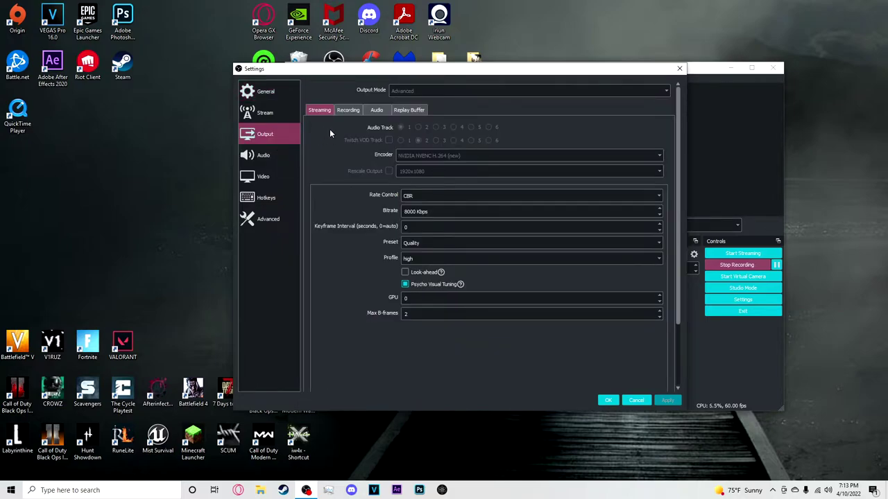
click(347, 111)
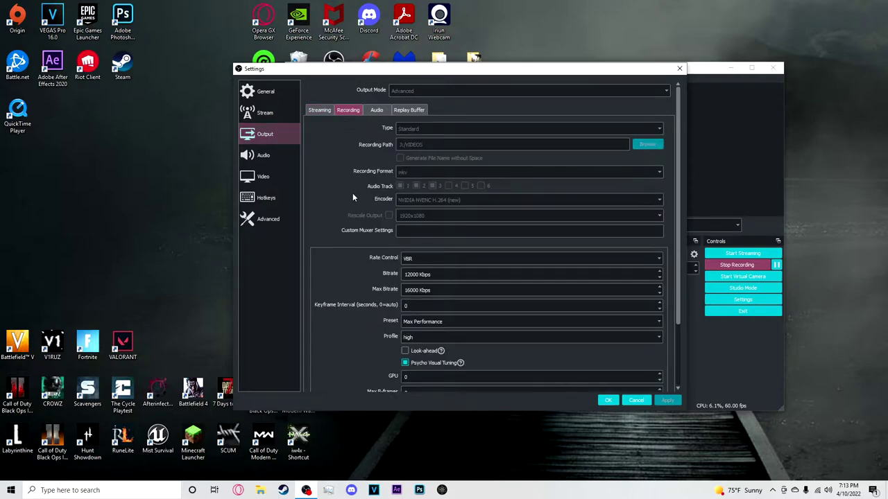
click(320, 111)
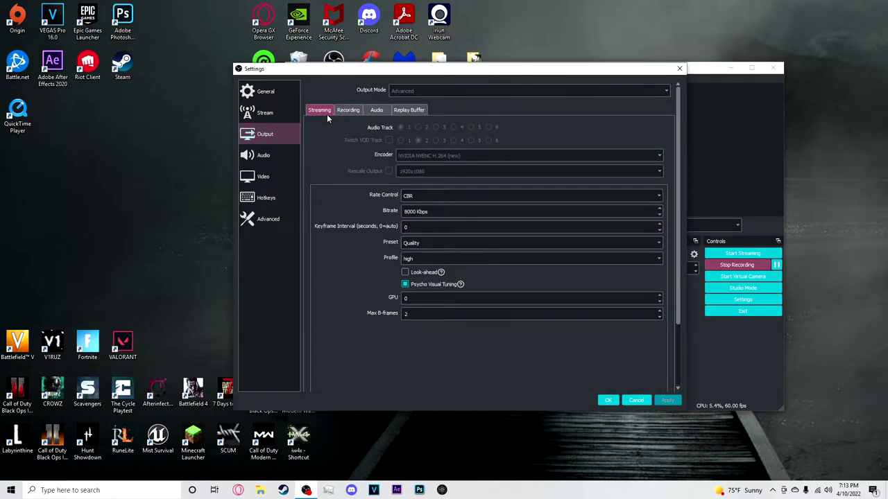
click(426, 243)
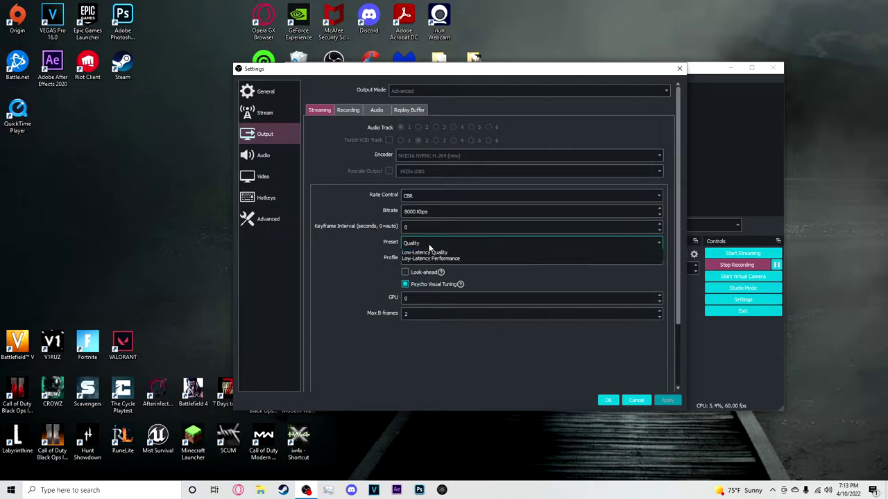
click(361, 217)
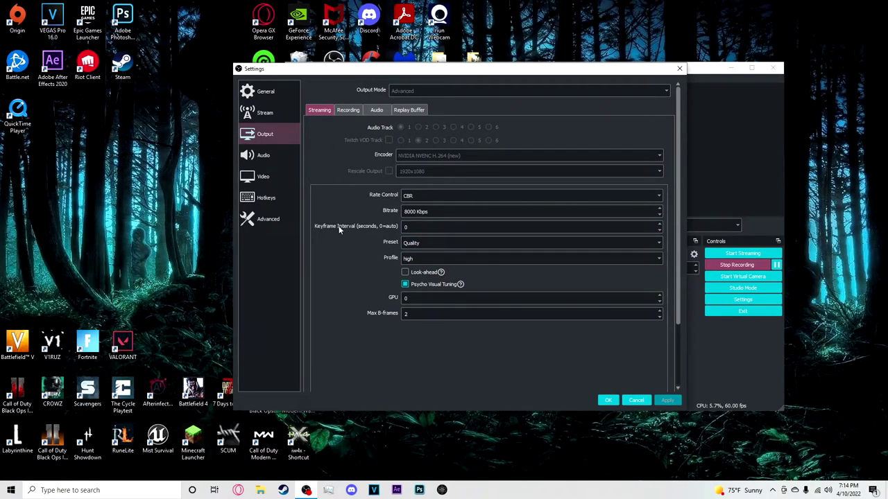
Step: Switch to the Recording output tab showing mkv, NVENC, and VBR at 12000/16000 Kbps
click(343, 114)
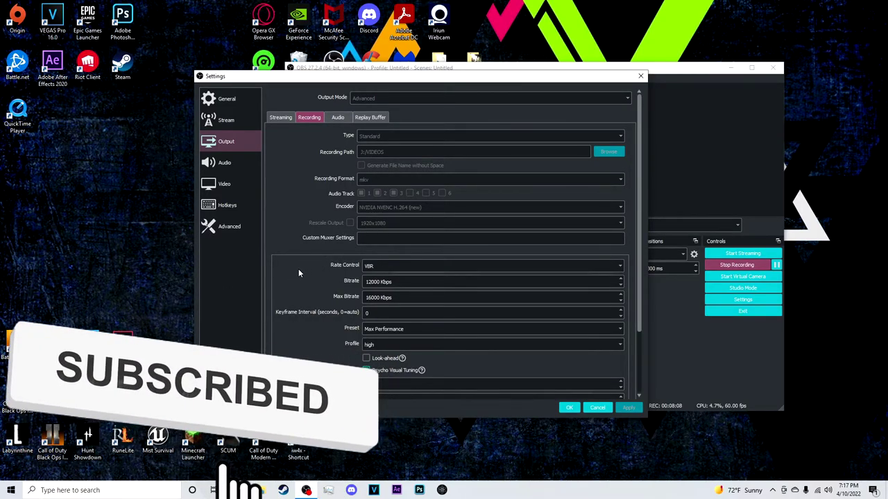
click(373, 269)
Step: Cycle recording rate control through CQP, Lossless and CBR, finally settling on VBR
click(374, 280)
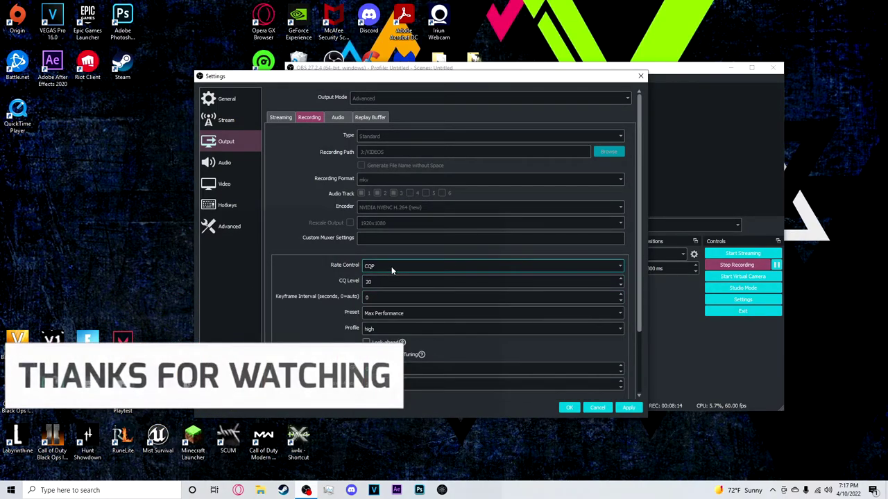
click(392, 266)
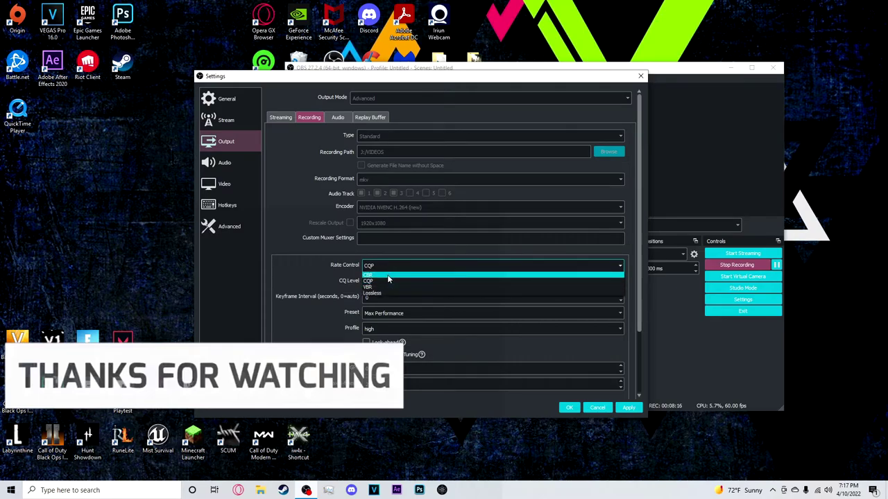
click(381, 294)
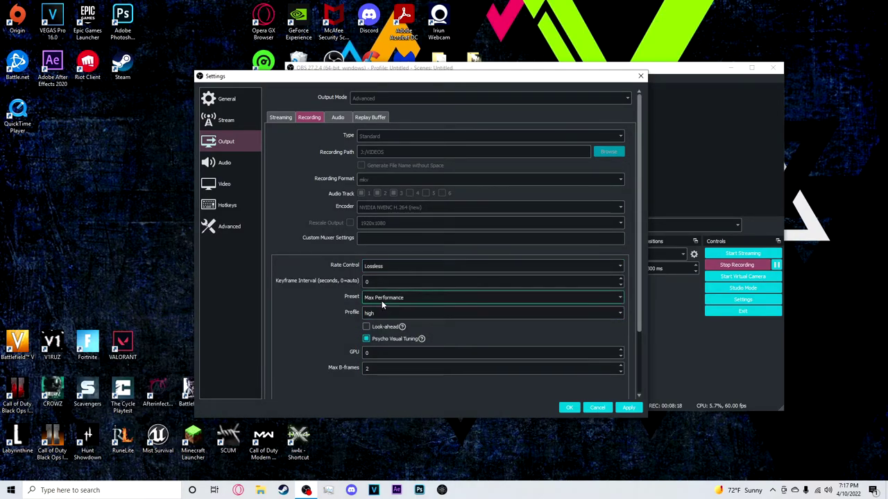
click(408, 265)
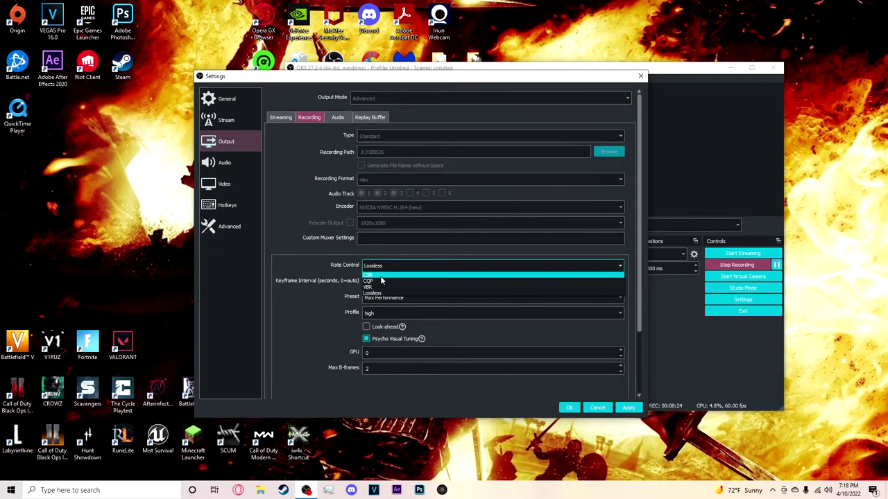
click(380, 276)
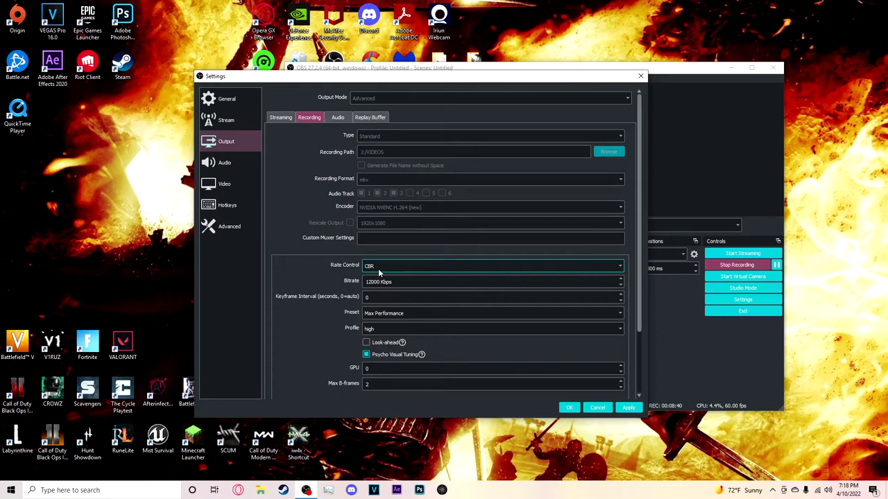
click(378, 268)
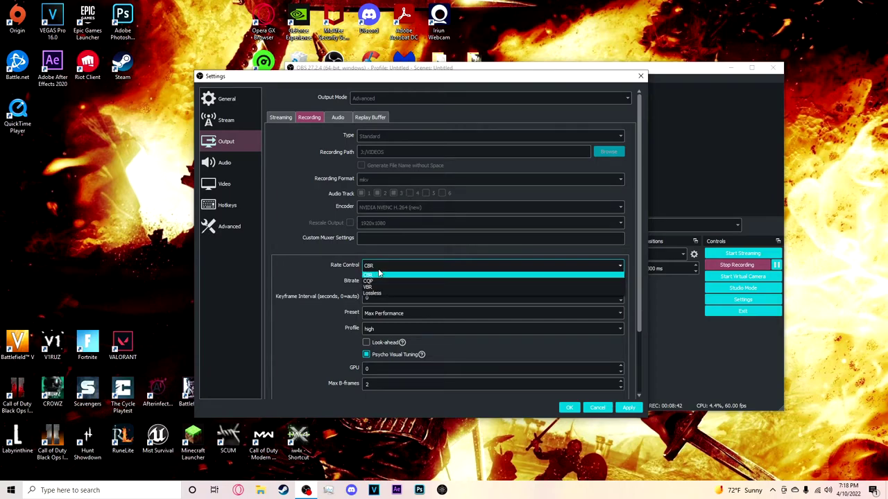
click(373, 286)
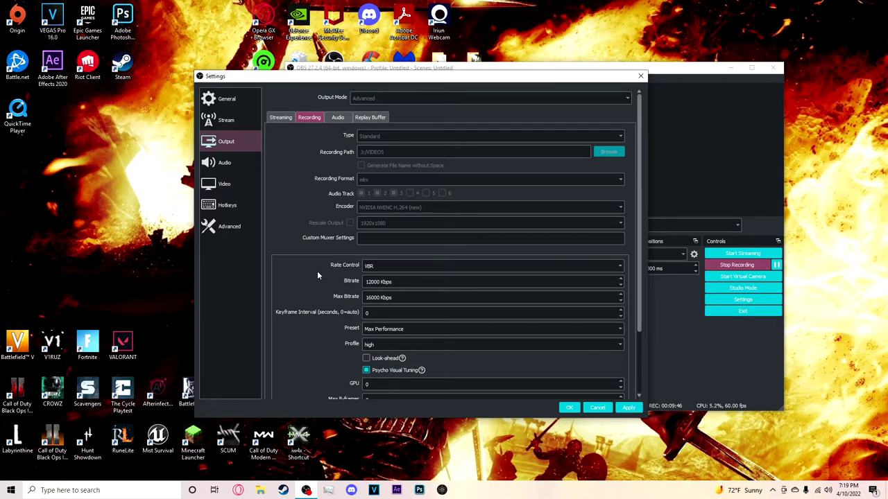
Step: Scroll the Output page and check the 1920x1080, 60 FPS Video settings before moving to Hotkeys
scroll(318, 317, down, 2)
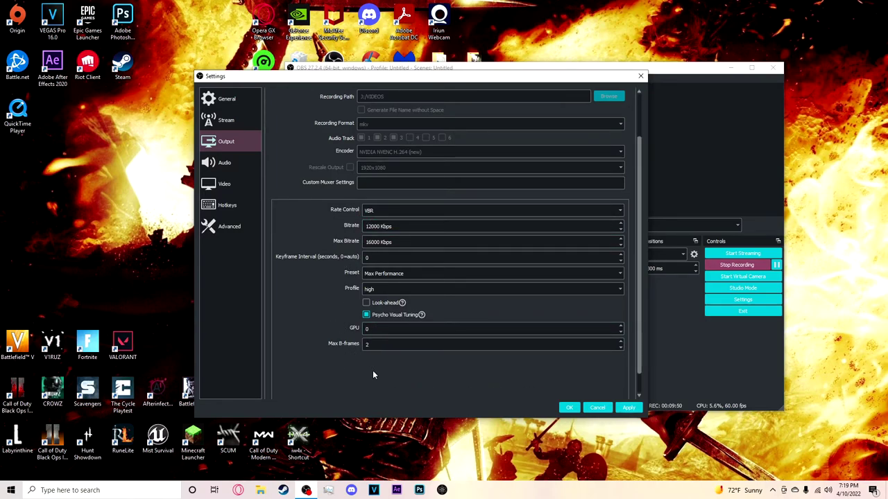
click(229, 184)
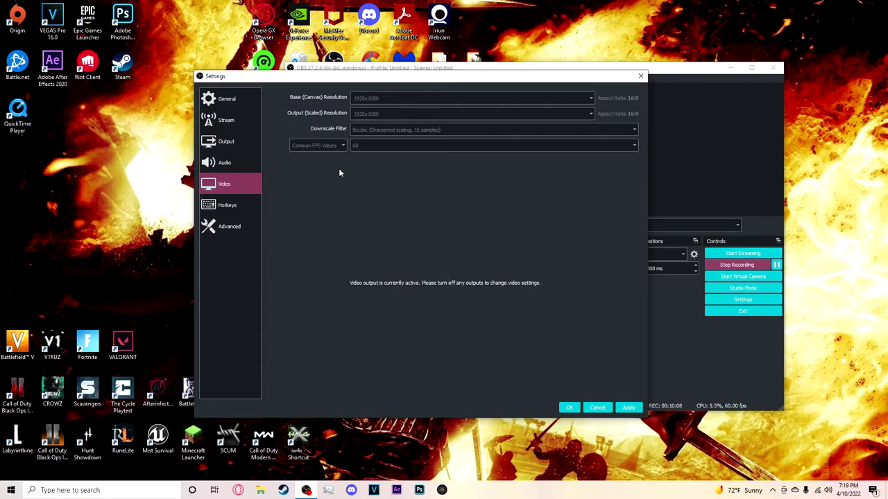
click(227, 205)
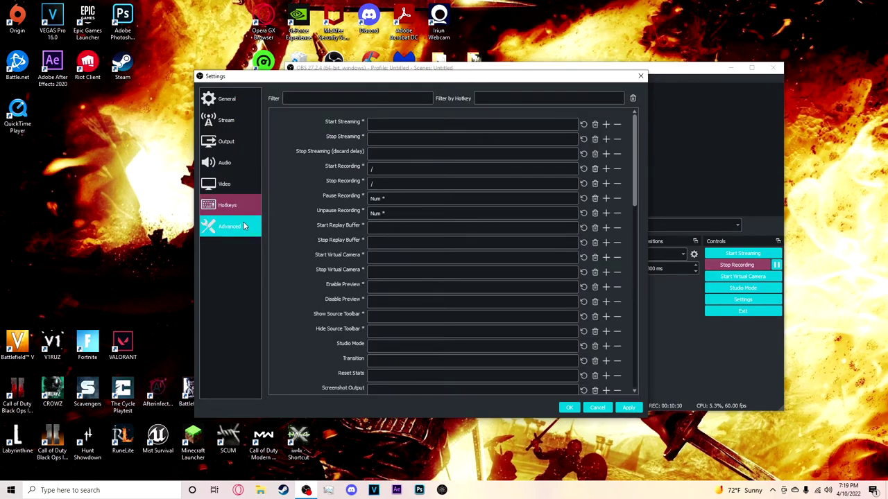
Step: Keep Advanced process priority at High and close Settings with OK
click(239, 226)
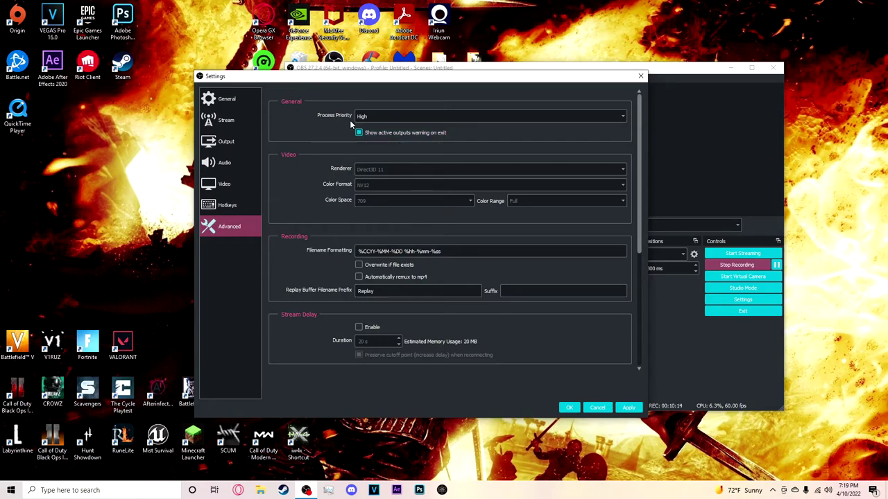
click(368, 117)
click(369, 116)
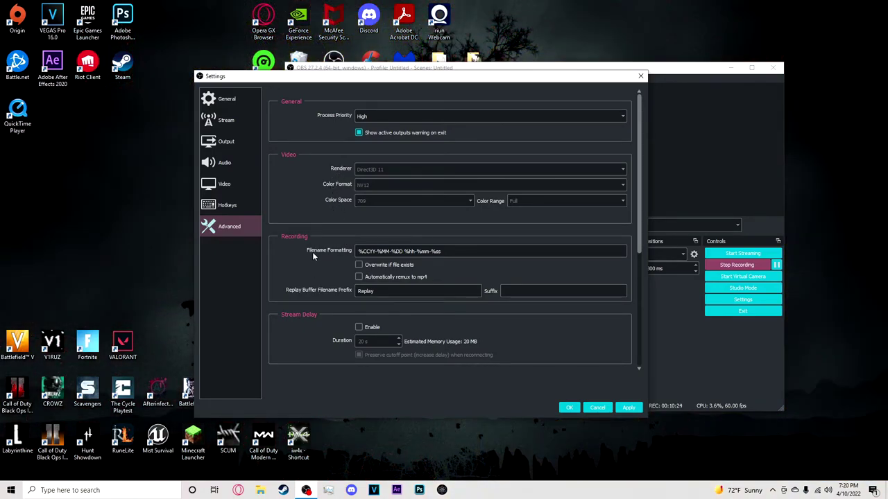
click(573, 410)
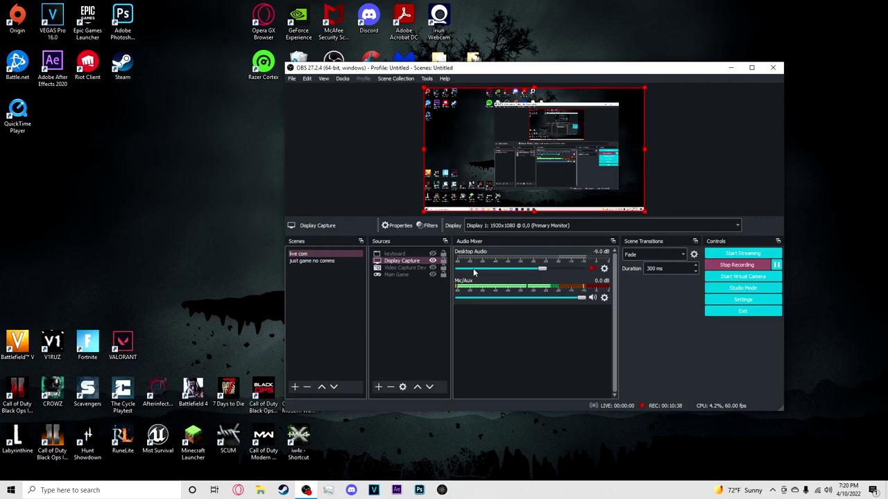
click(292, 79)
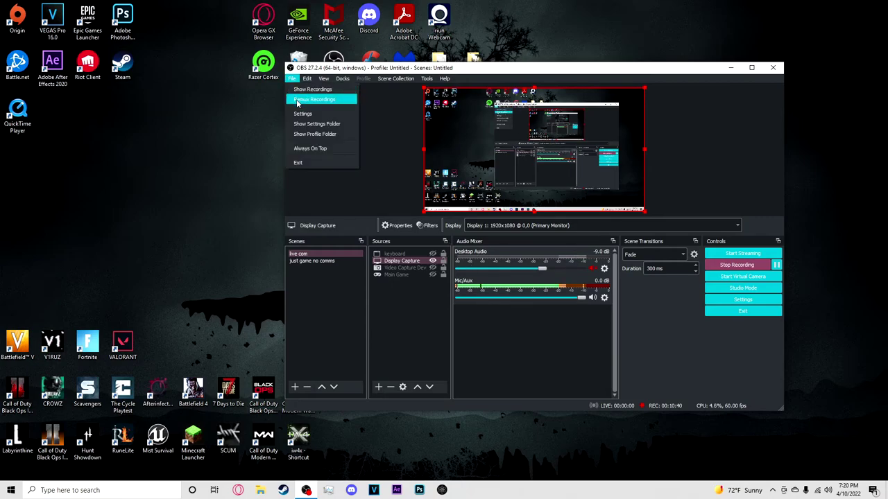
Step: In Remux Recordings, clear both .mkv entries, cancel the file browse, and close the tool
click(297, 101)
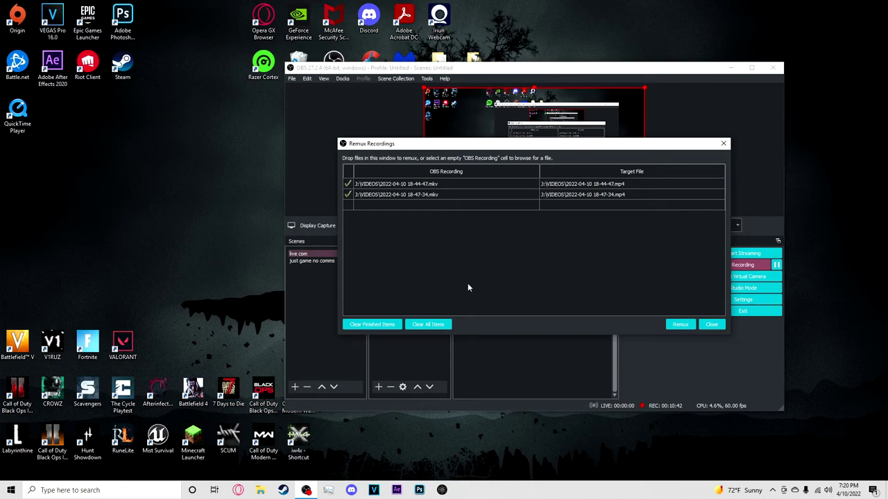
click(384, 324)
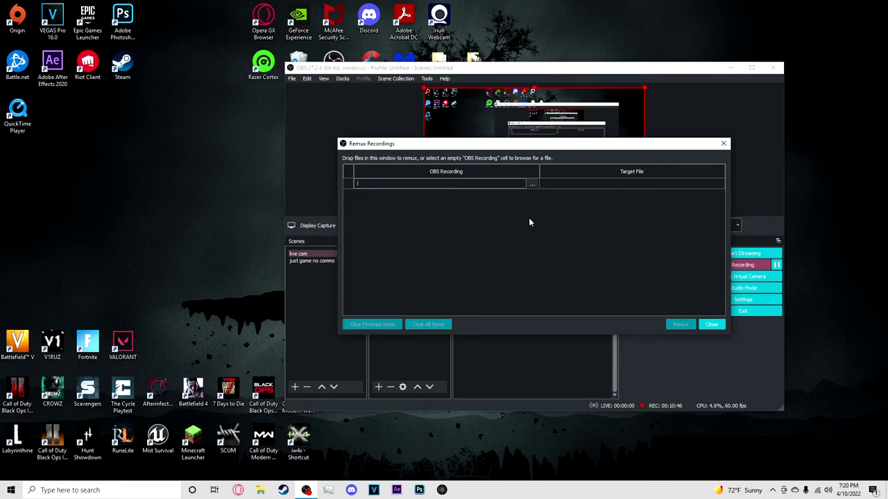
click(532, 184)
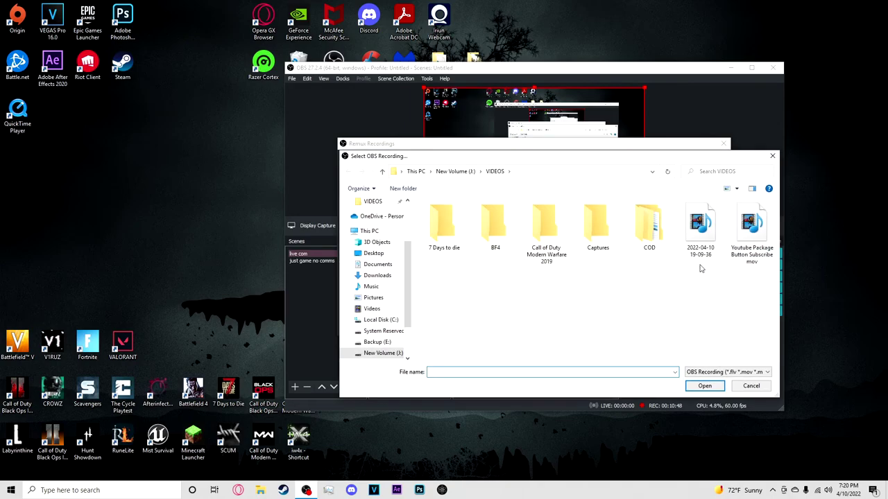
click(751, 386)
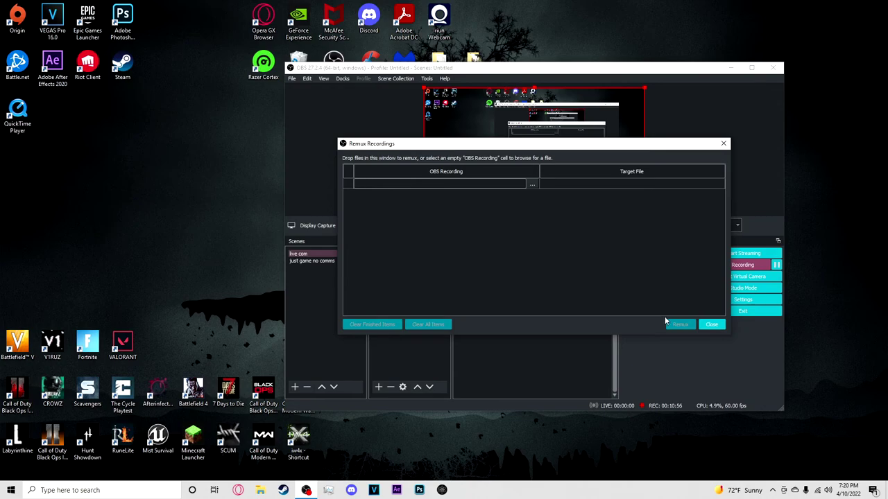
click(709, 324)
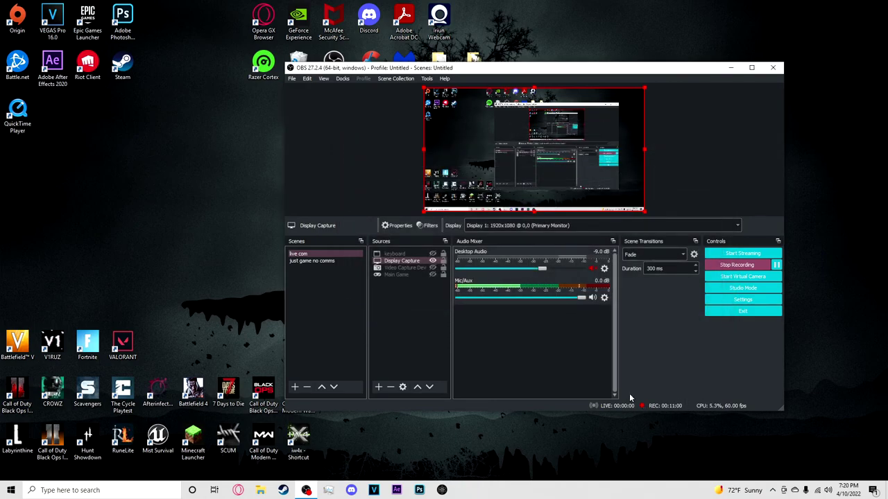